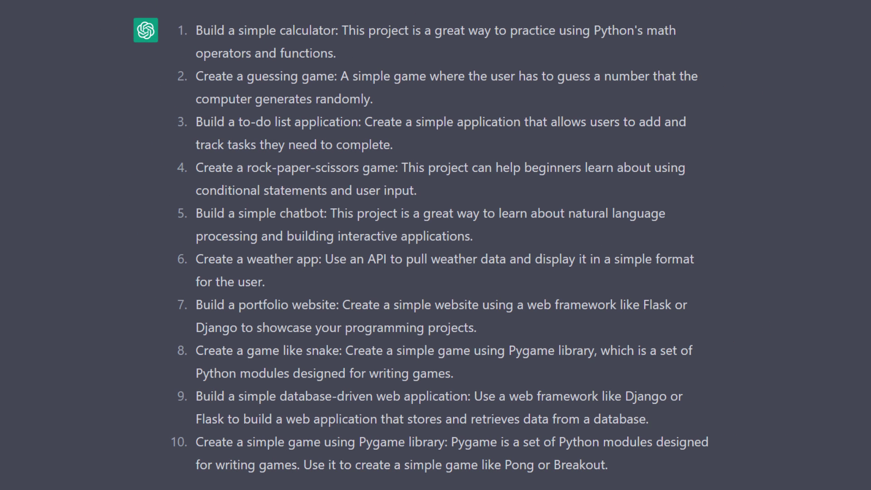
- Scroll through ChatGPT's Pygame Snake game code block for idea number 8
scroll(436, 245, "down", 8)
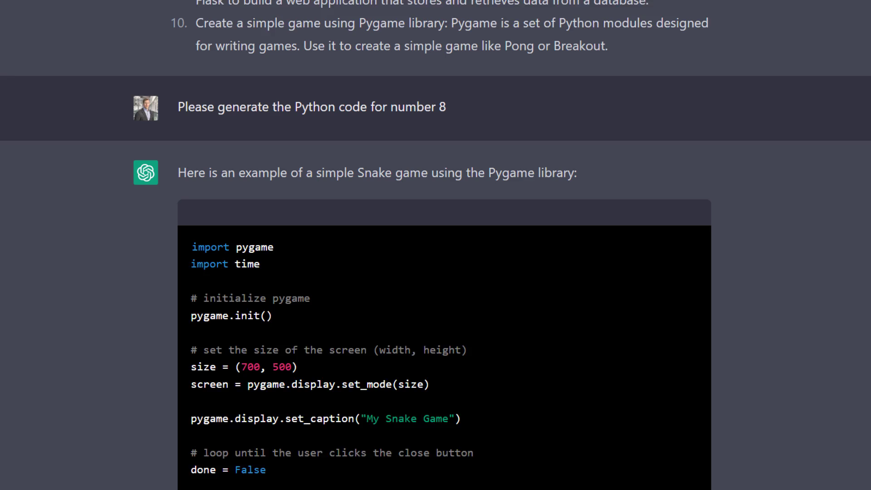
scroll(436, 245, "down", 2)
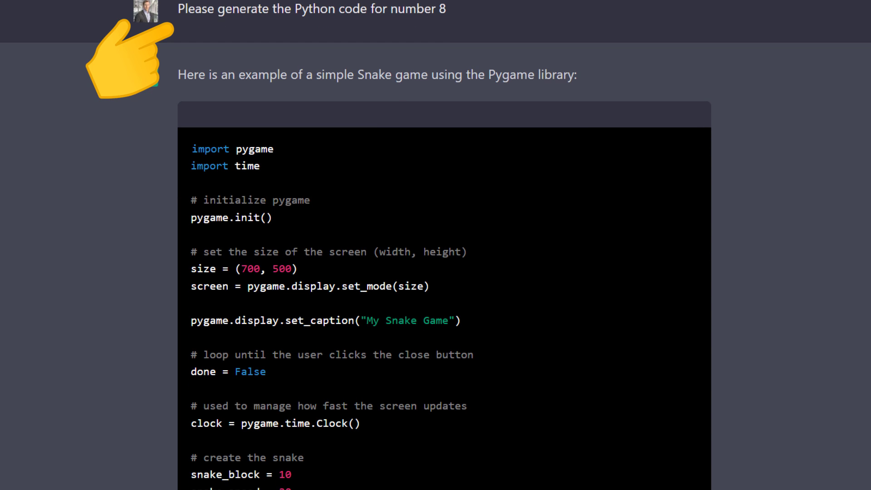
scroll(436, 245, "down", 6)
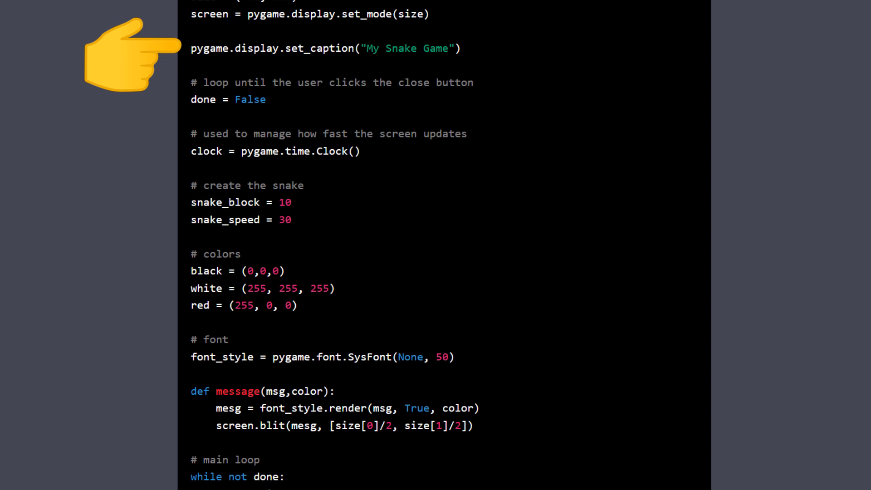
scroll(335, 245, "down", 7)
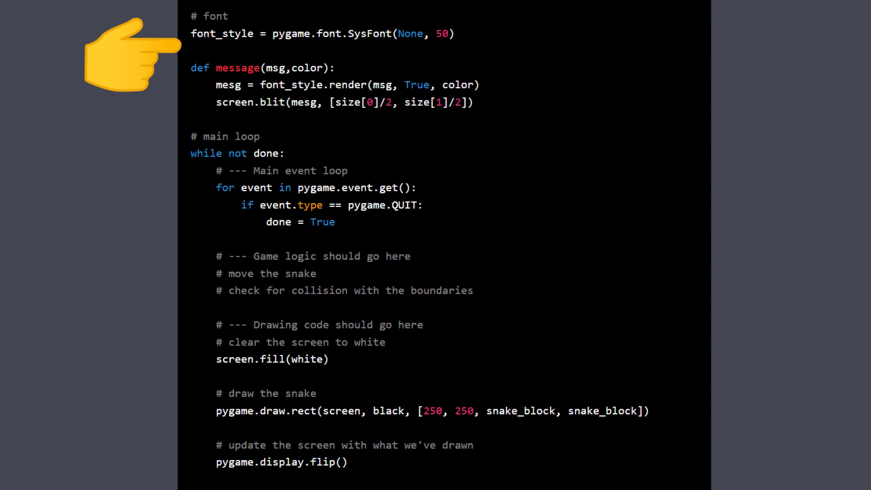
scroll(444, 245, "down", 3)
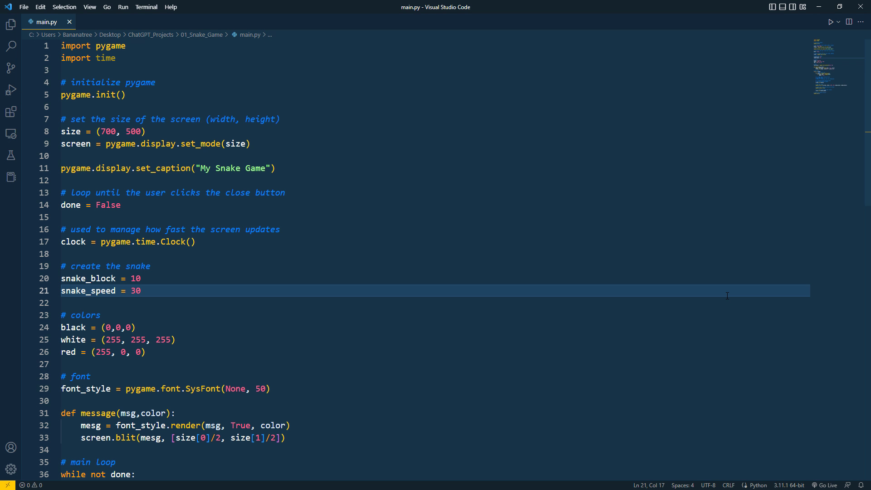
- Run the basic Snake game from main.py
left_click(831, 23)
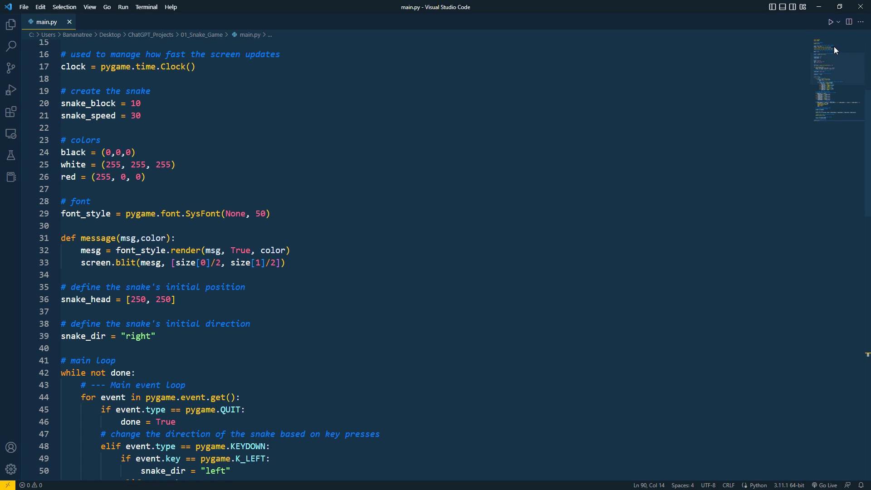
- Run the updated Snake game and steer the snake right into the wall until 'You Lost' appears
left_click(831, 22)
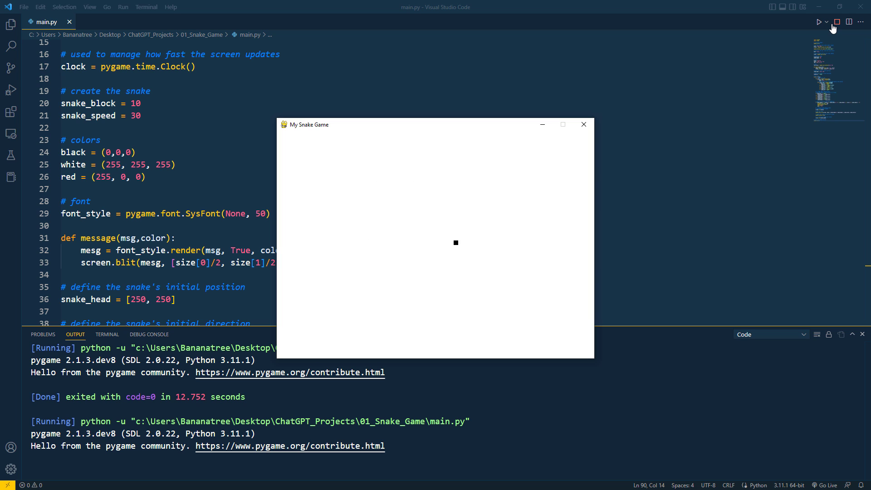
key("Right")
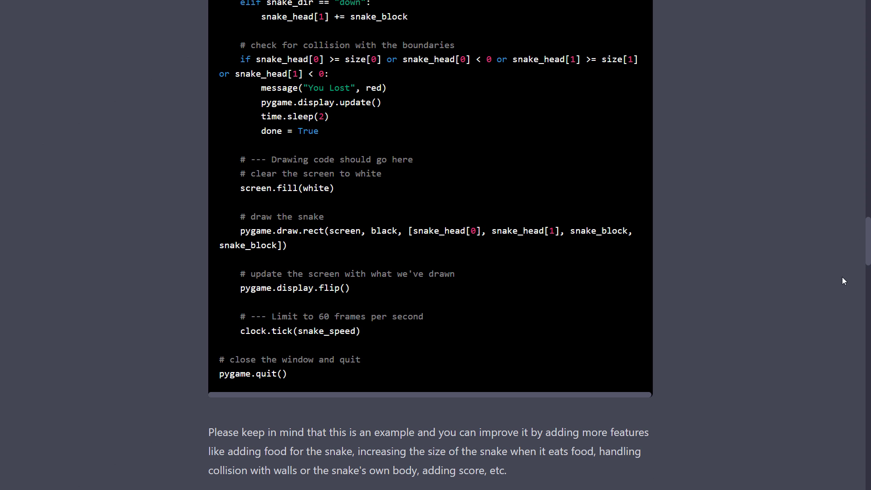
- Scroll through ChatGPT's food-and-growth code and its continued explanation ending with pygame.quit()
scroll(869, 259, "down", 2)
scroll(869, 259, "down", 10)
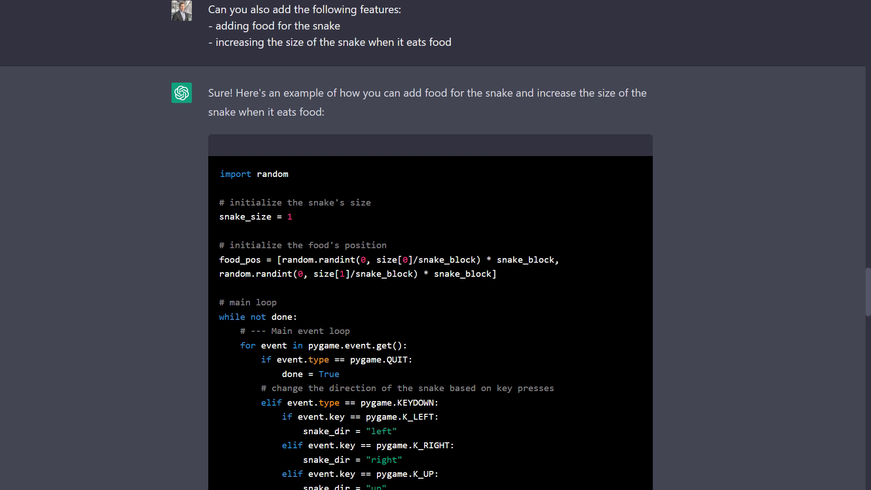
scroll(869, 291, "down", 8)
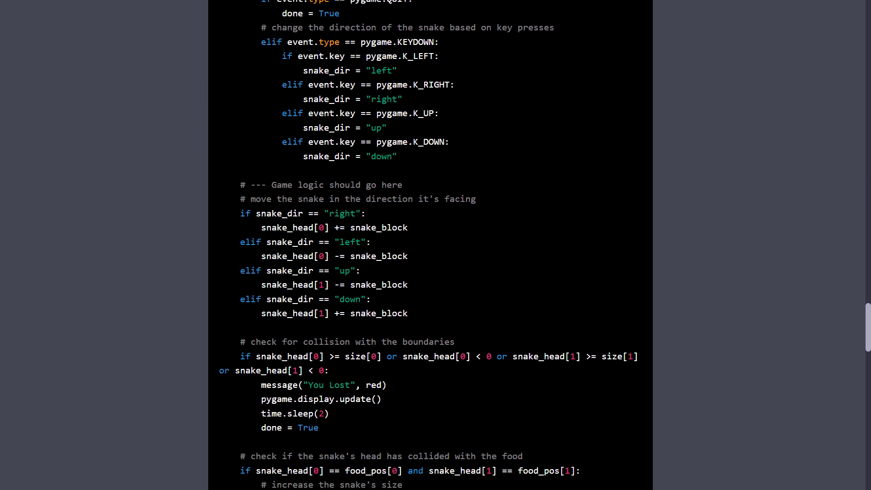
scroll(436, 245, "down", 8)
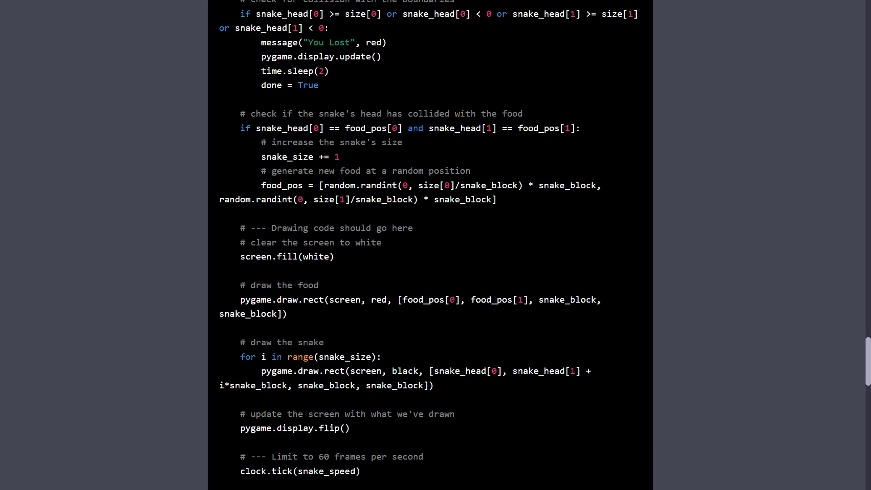
scroll(869, 367, "down", 3)
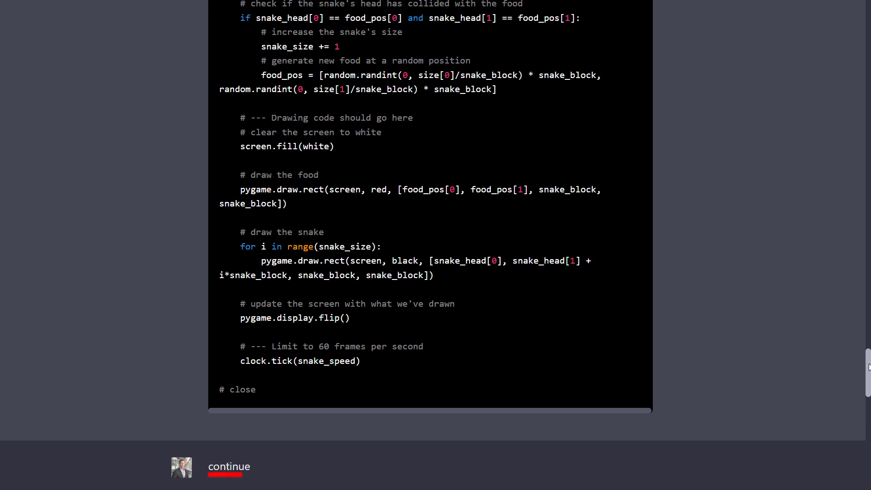
scroll(869, 367, "down", 7)
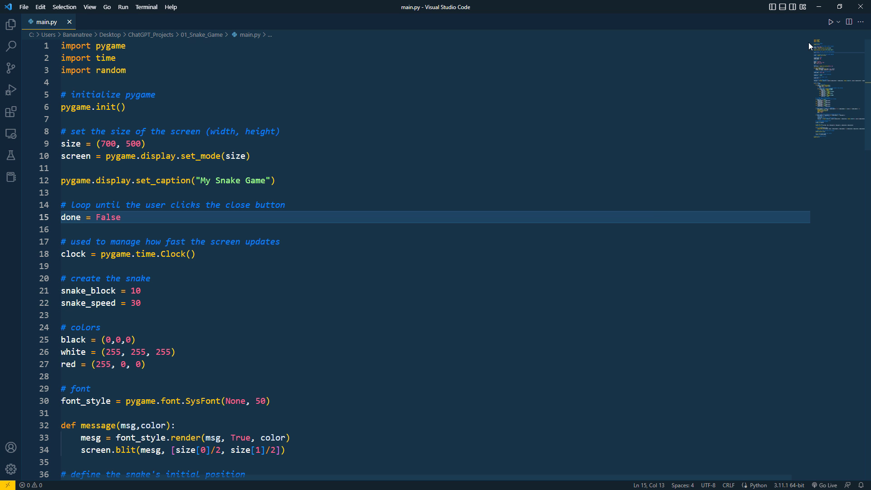
- Run the food-enabled Snake game and steer the snake around with arrow keys onto the red food
left_click(831, 22)
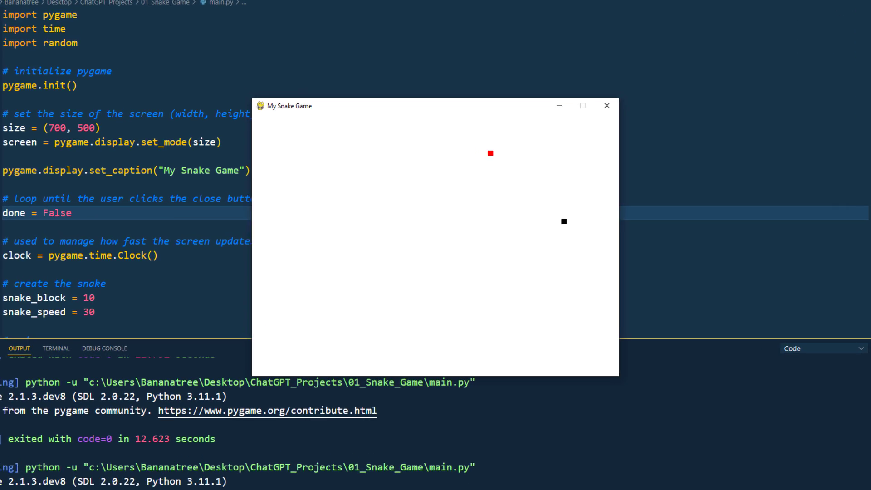
key("Down")
key("Right")
key("Up")
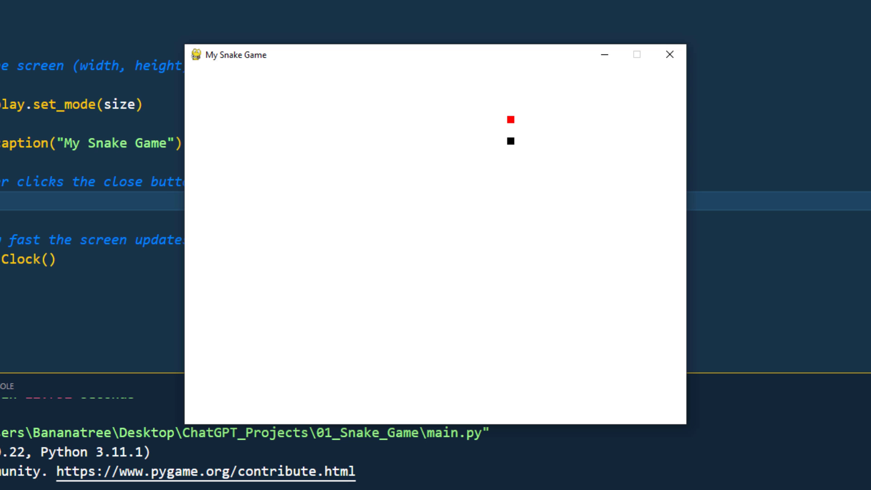
key("Left")
key("Down")
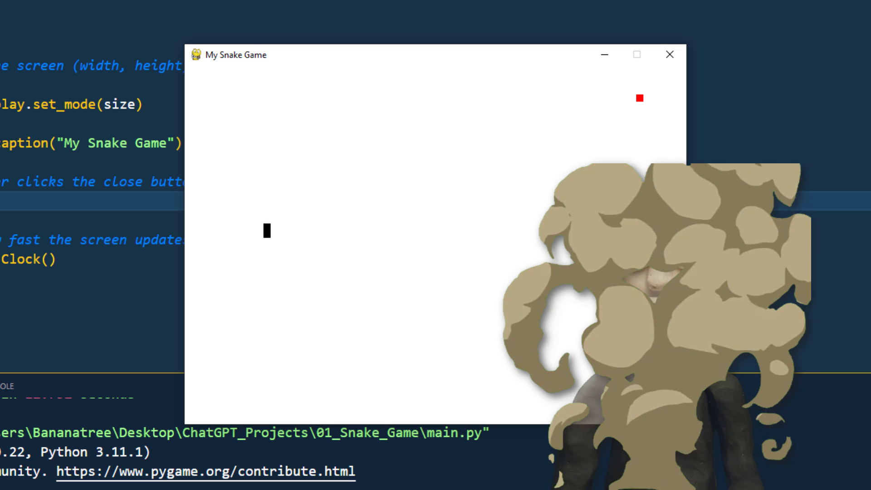
key("Right")
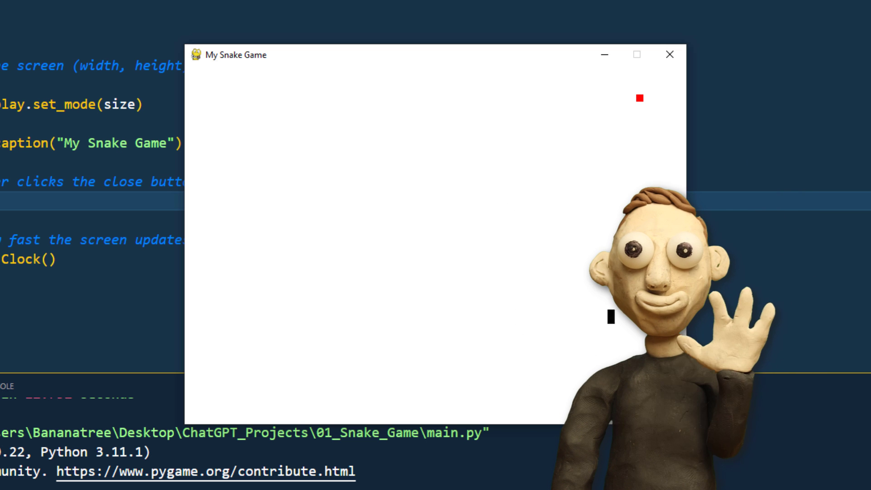
key("Up")
key("Left")
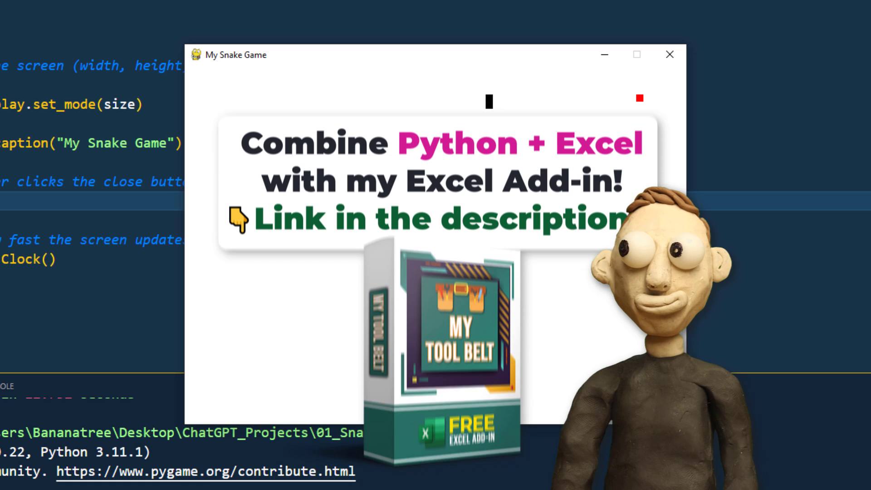
key("Down")
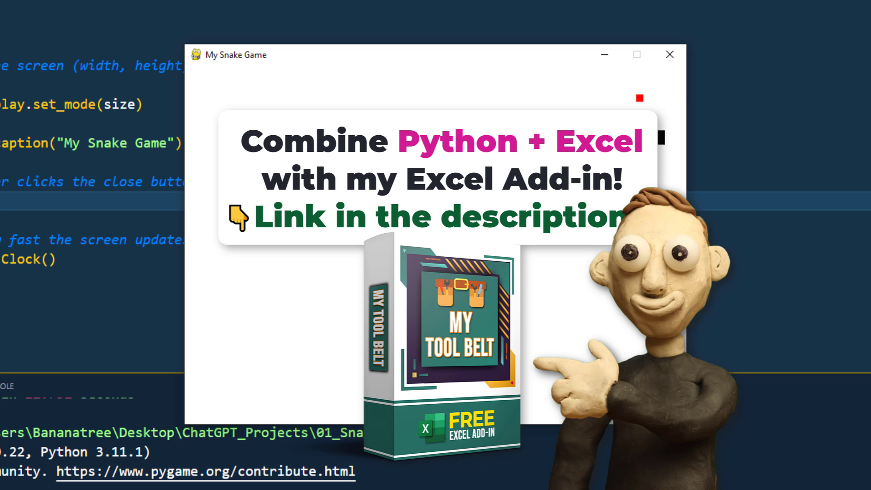
key("Left")
key("Down")
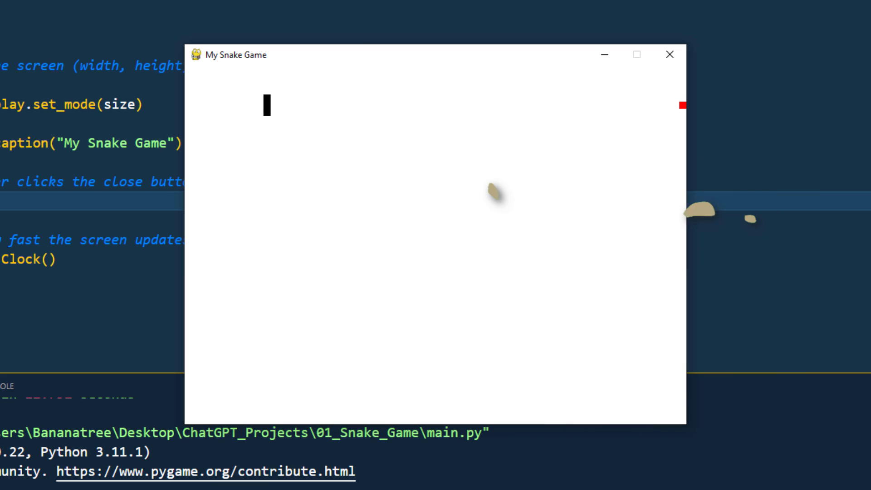
key("Right")
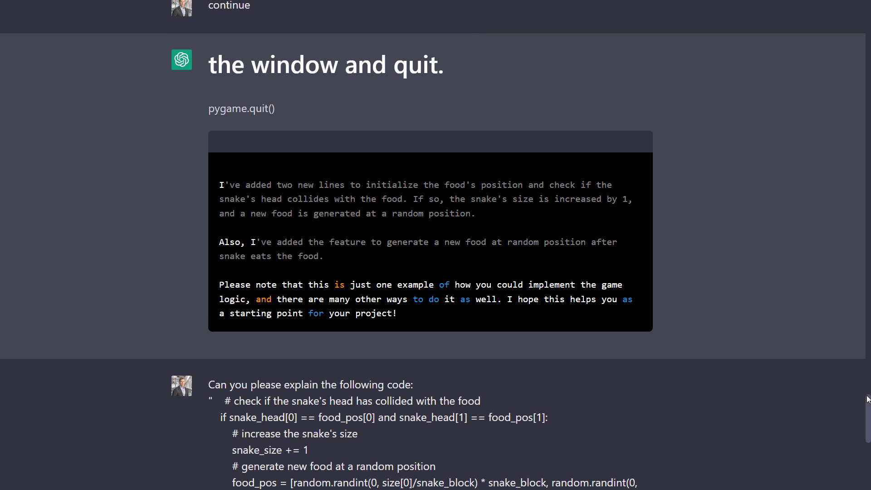
- Scroll down to the Data Science beginner project ideas question and its numbered answer
scroll(868, 415, "down", 3)
scroll(869, 416, "down", 6)
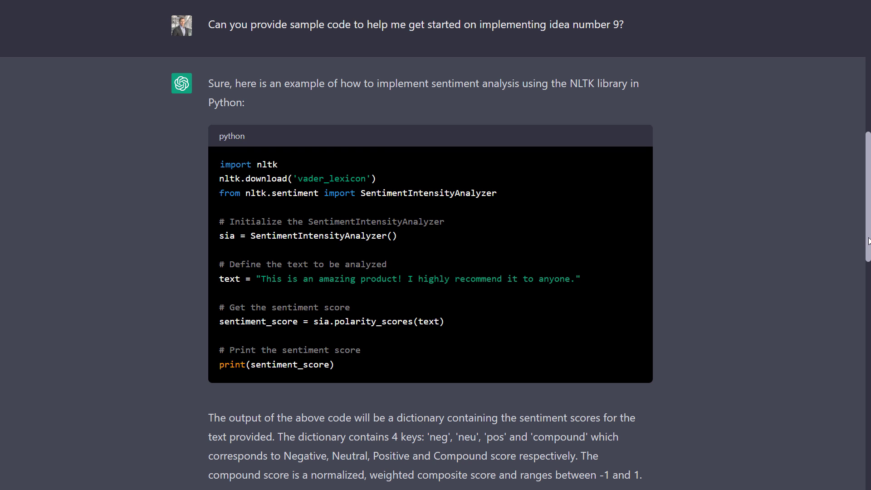
- Scroll past the NLTK VADER code to the TextBlob polarity and subjectivity example
left_click_drag(869, 240, 869, 348)
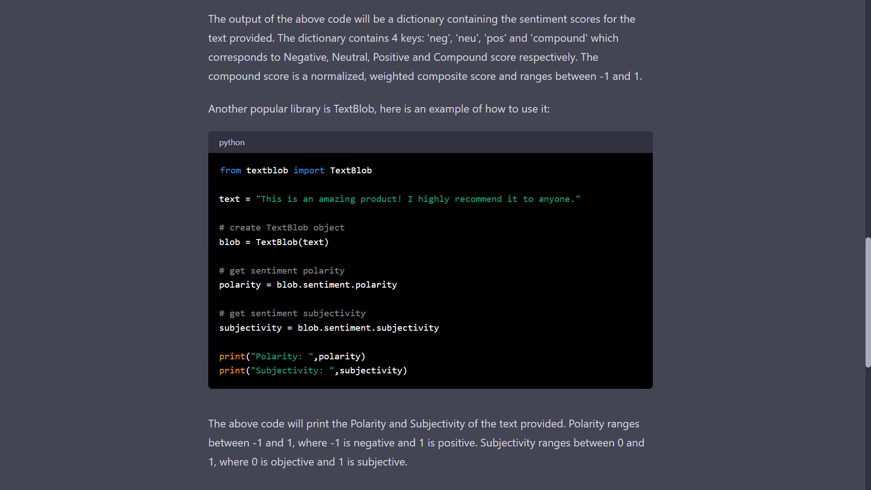
scroll(435, 245, "down", 6)
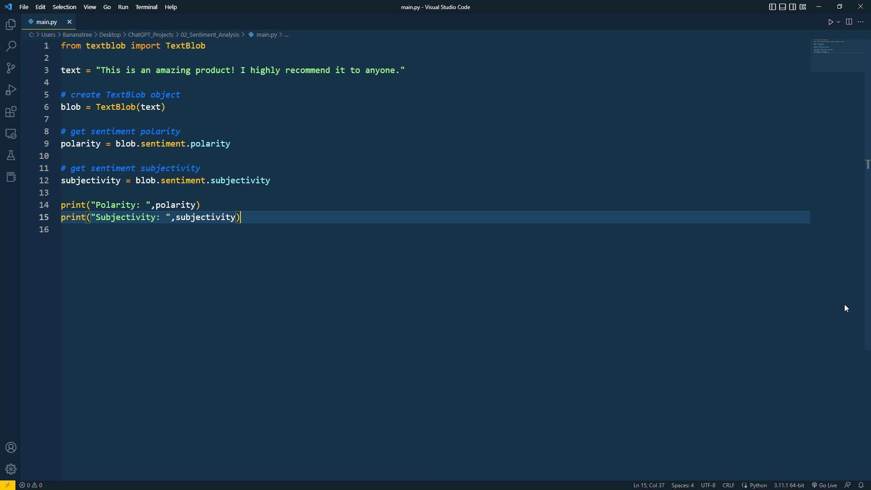
- Run the TextBlob script in main.py to print polarity and subjectivity in the Output panel
left_click(831, 23)
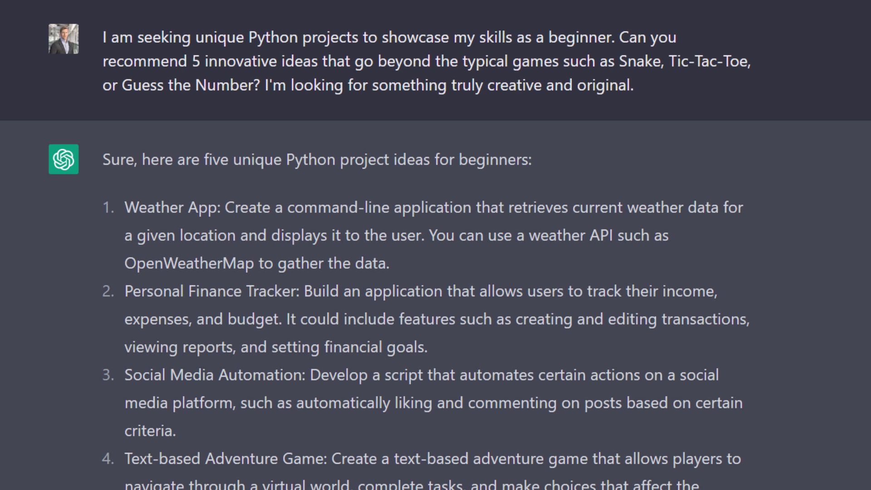
- Scroll past both idea lists to ChatGPT's detailed Virtual Plant reply
scroll(436, 254, "down", 3)
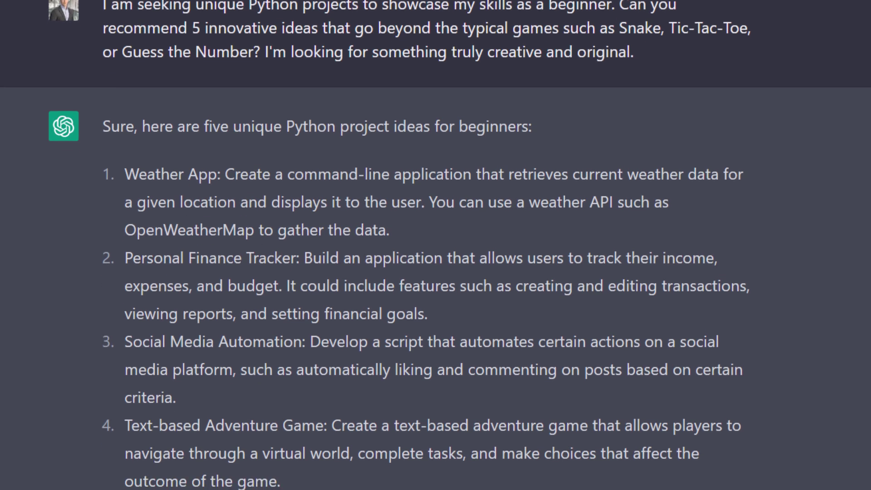
scroll(436, 245, "down", 2)
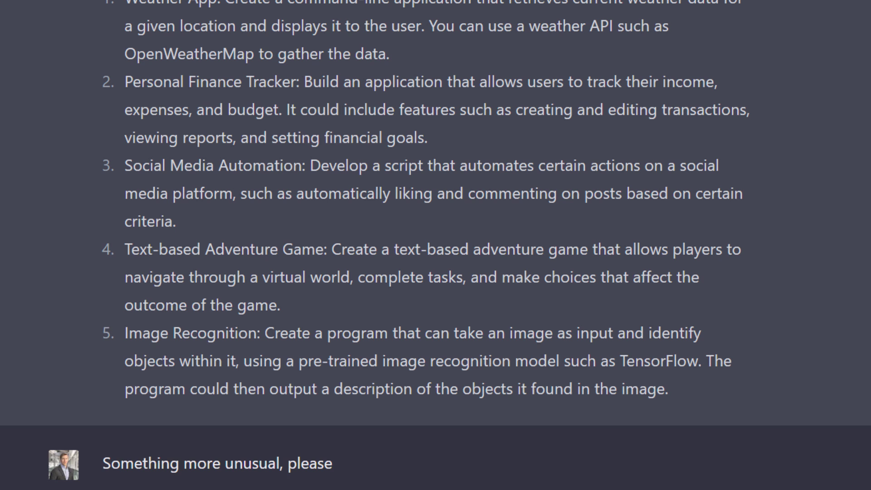
scroll(436, 245, "down", 12)
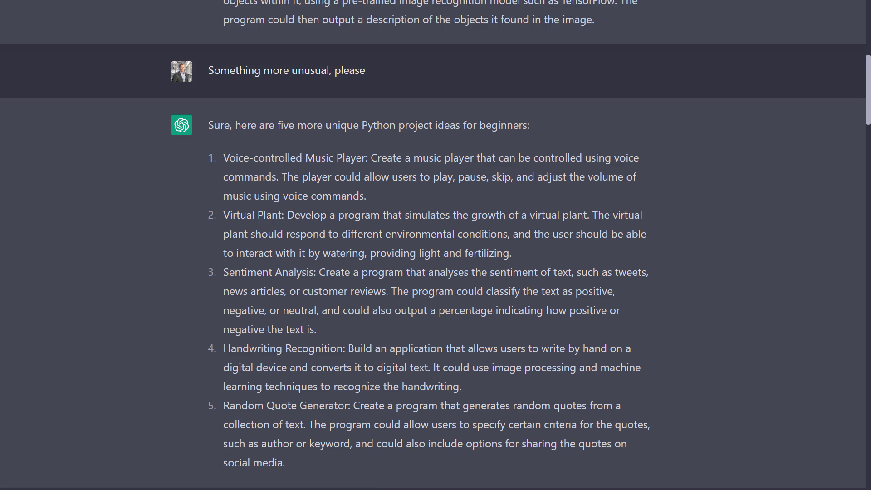
scroll(436, 245, "down", 10)
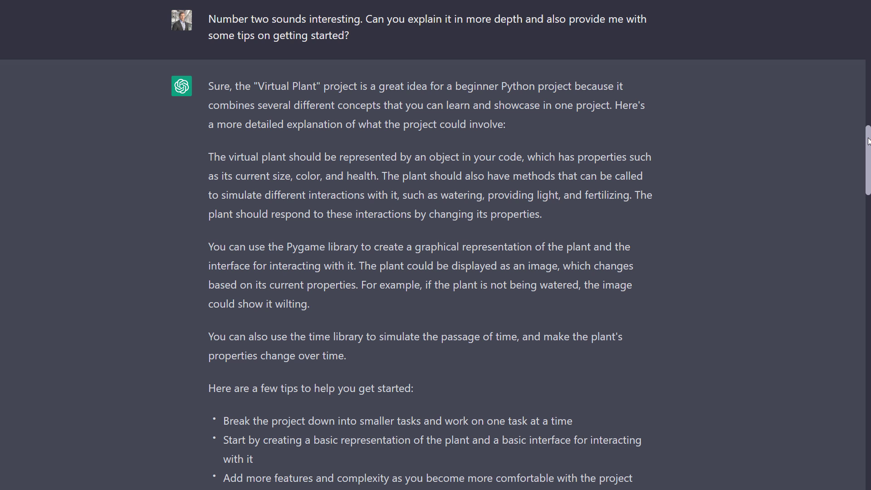
- Scroll past the getting-started tips to the Plant class boilerplate code
scroll(869, 142, "down", 3)
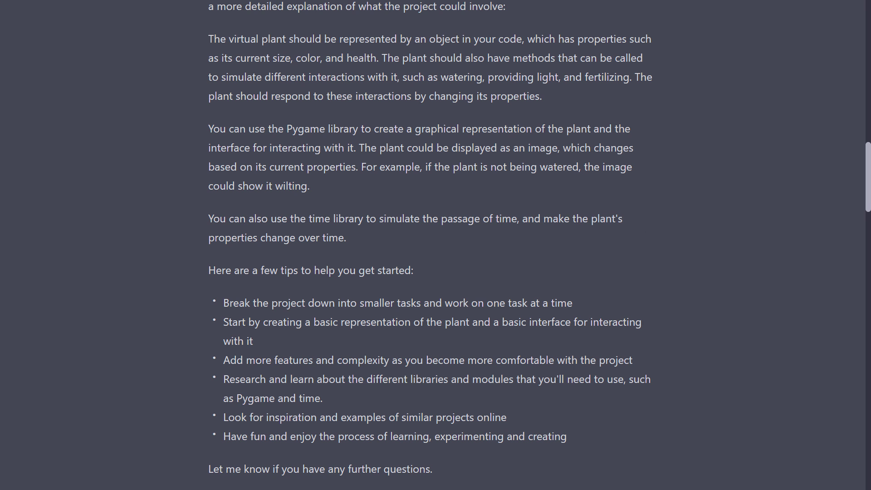
left_click_drag(868, 160, 868, 229)
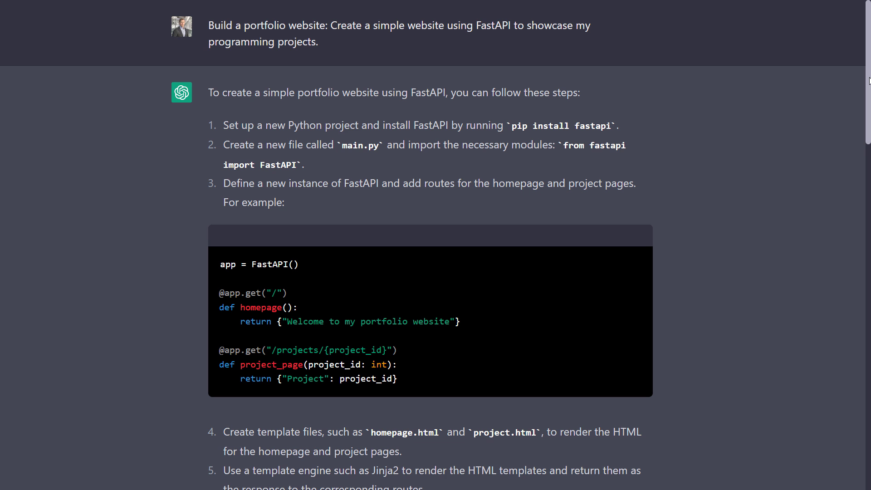
- Scroll down through steps 1–8 of ChatGPT's FastAPI portfolio website instructions
scroll(869, 81, "down", 5)
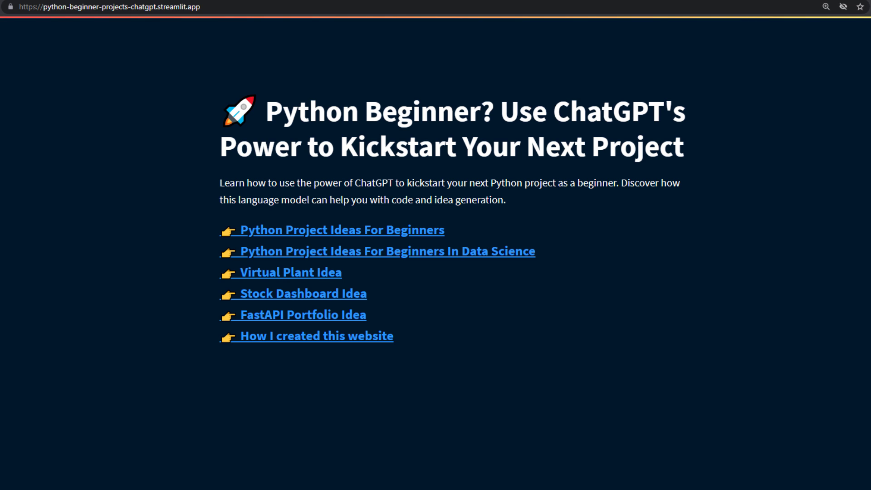
left_click(437, 233)
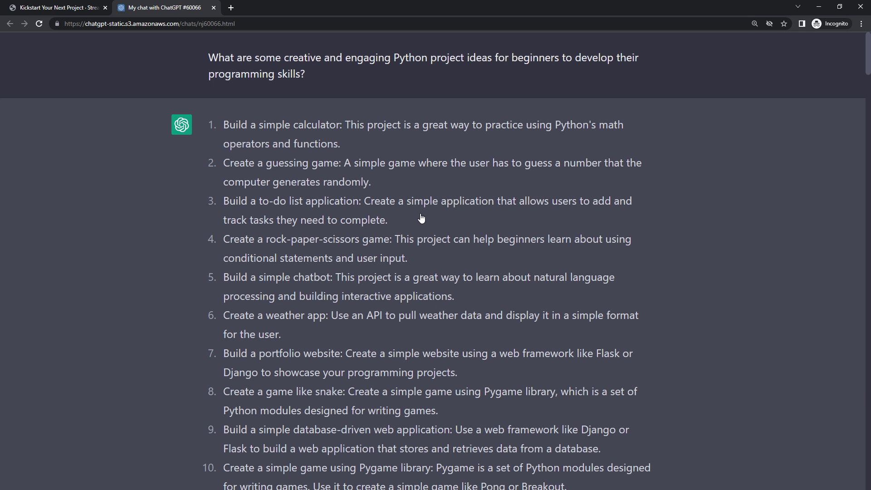
left_click(213, 8)
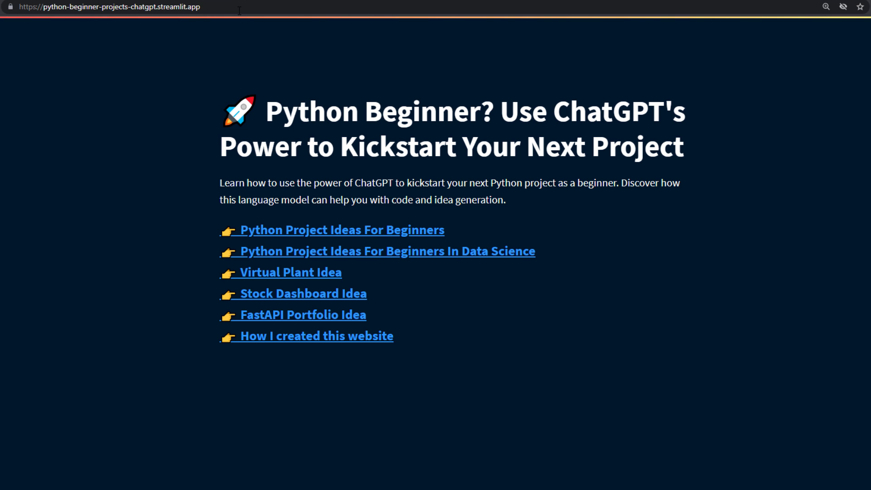